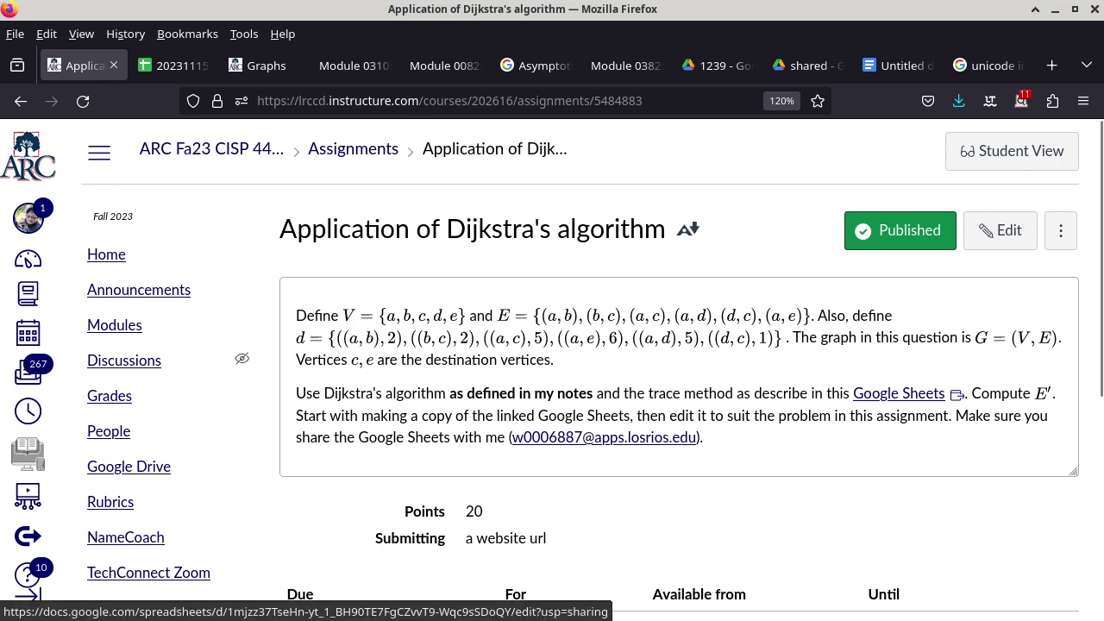
# Step: Open the assignment's '20231115 Dijkstra' Google Sheets link in a new tab and switch to it
pyautogui.rightClick(855, 394)
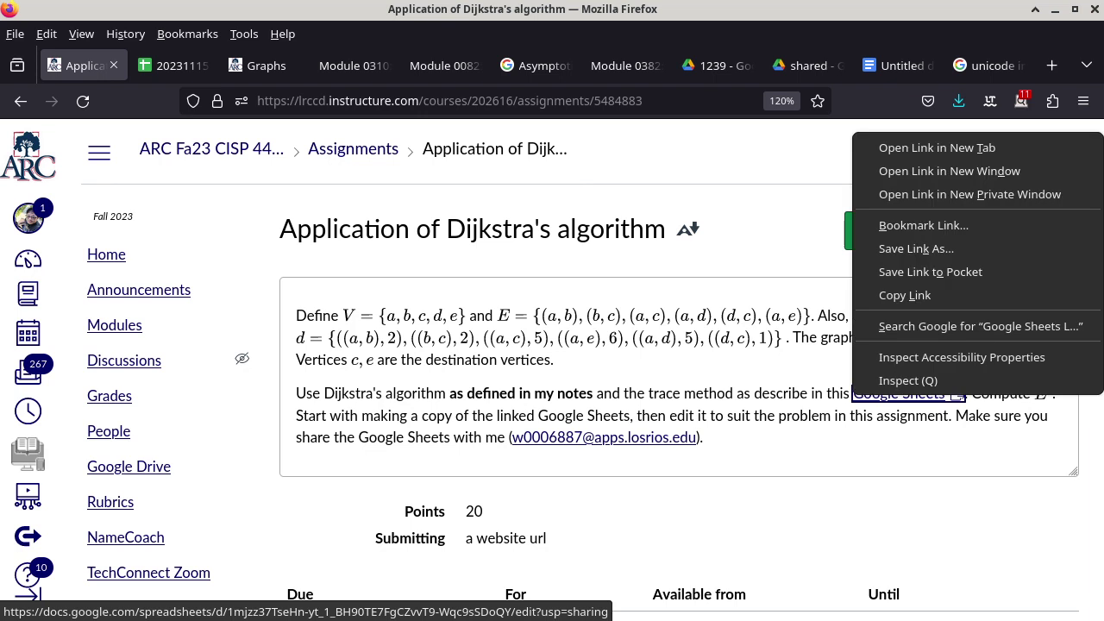
pyautogui.press('Return')
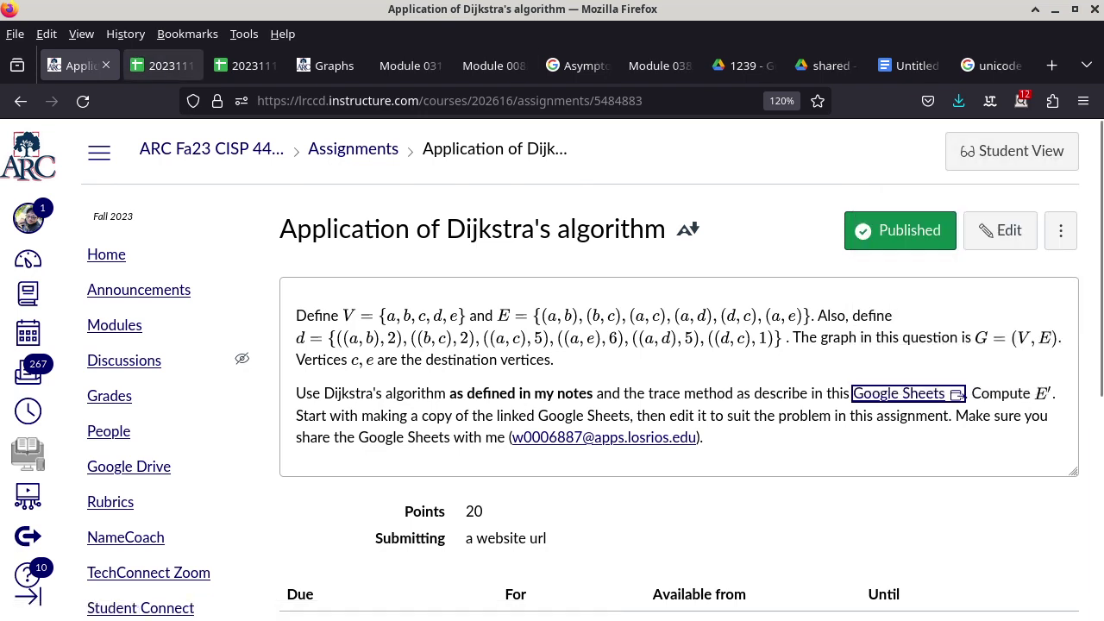
pyautogui.hotkey('ctrl', 'Tab')
# Step: Browse the Dijkstra sheet's File and Help menus, then go back to the Canvas assignment
pyautogui.click(63, 159)
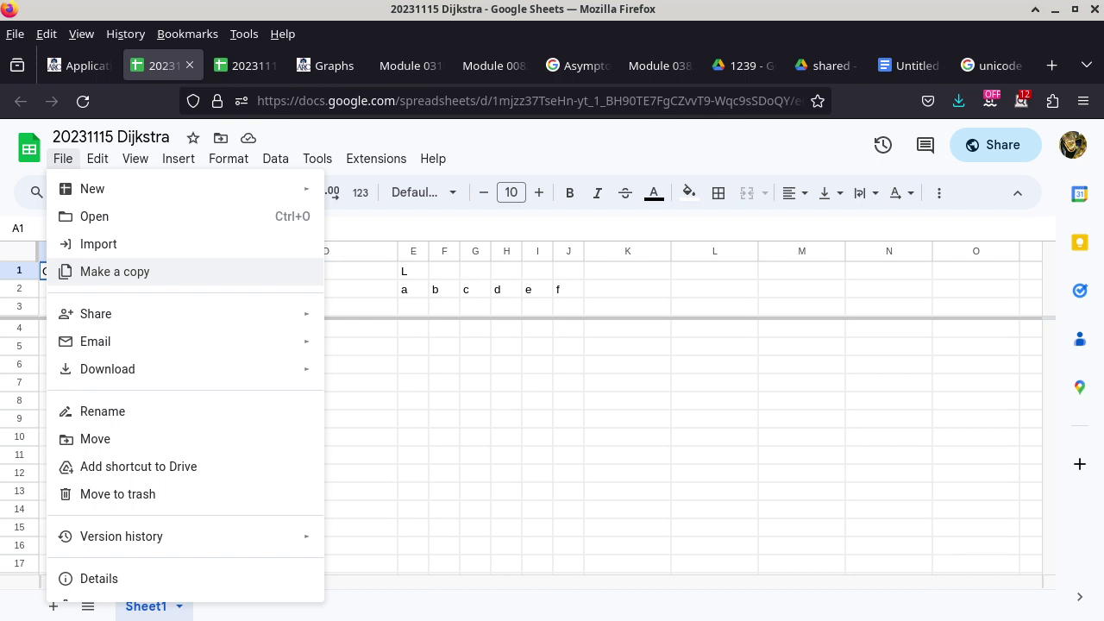
pyautogui.press('Left')
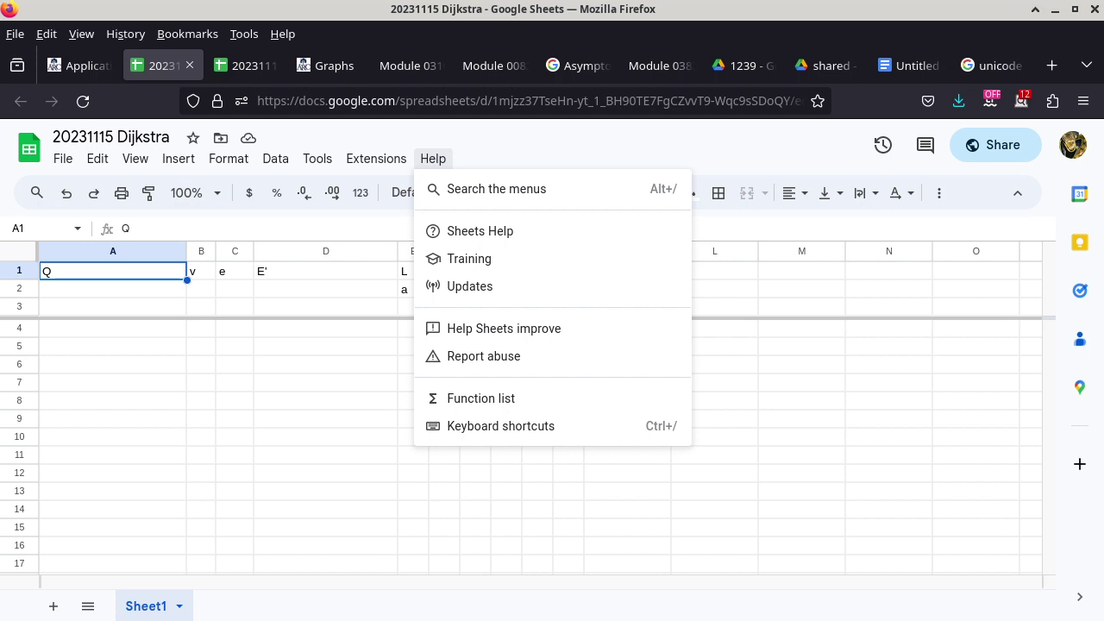
pyautogui.press('Escape')
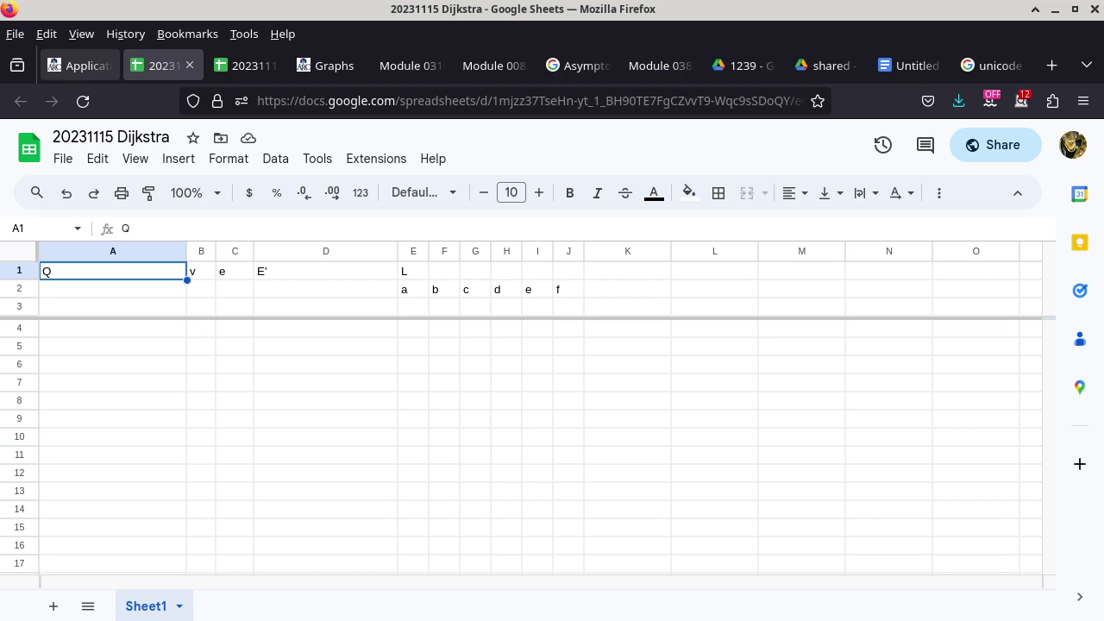
pyautogui.click(80, 65)
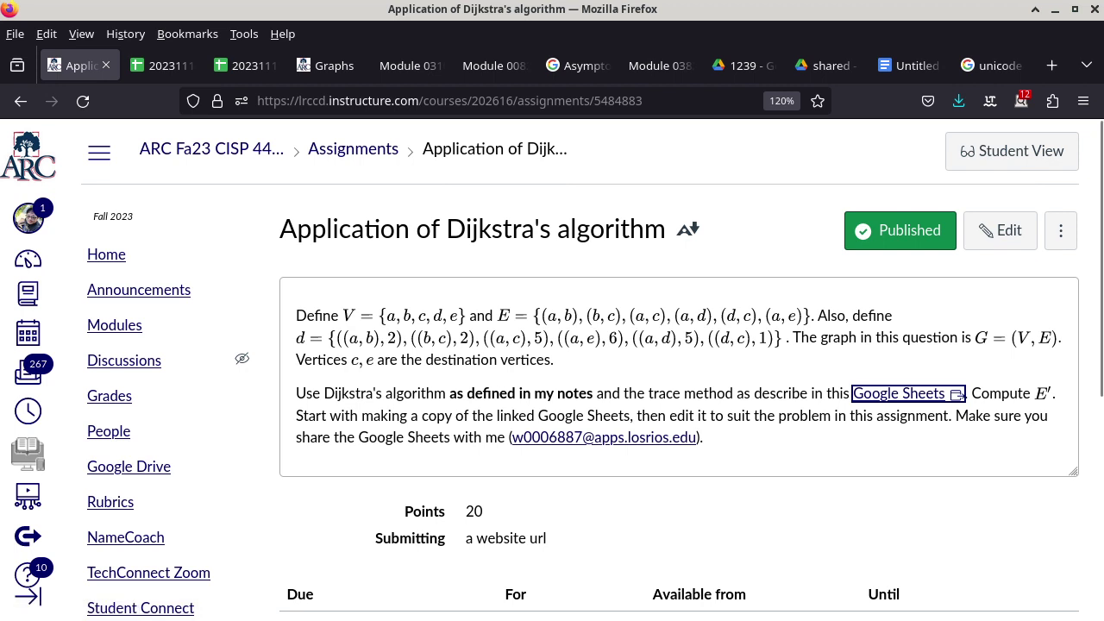
# Step: Scroll the assignment page to see its 20 points and Nov 22, 3pm due date
pyautogui.scroll(-3, 958, 427)
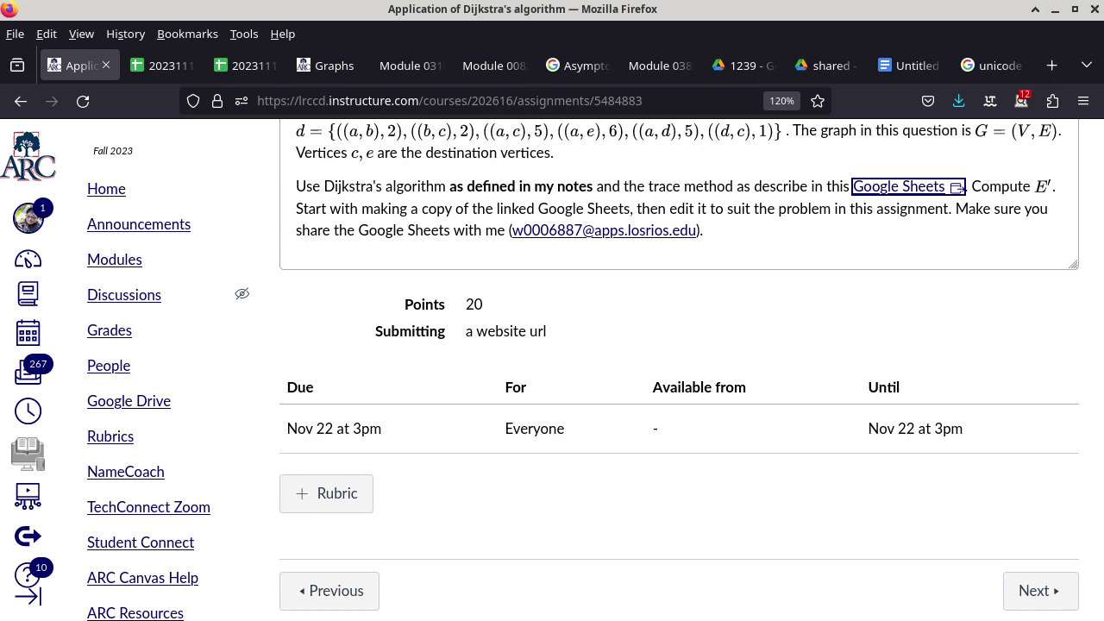
# Step: Back in the 20231115 Dijkstra sheet, move the freeze divider so only rows 1–2 stay frozen
pyautogui.click(159, 65)
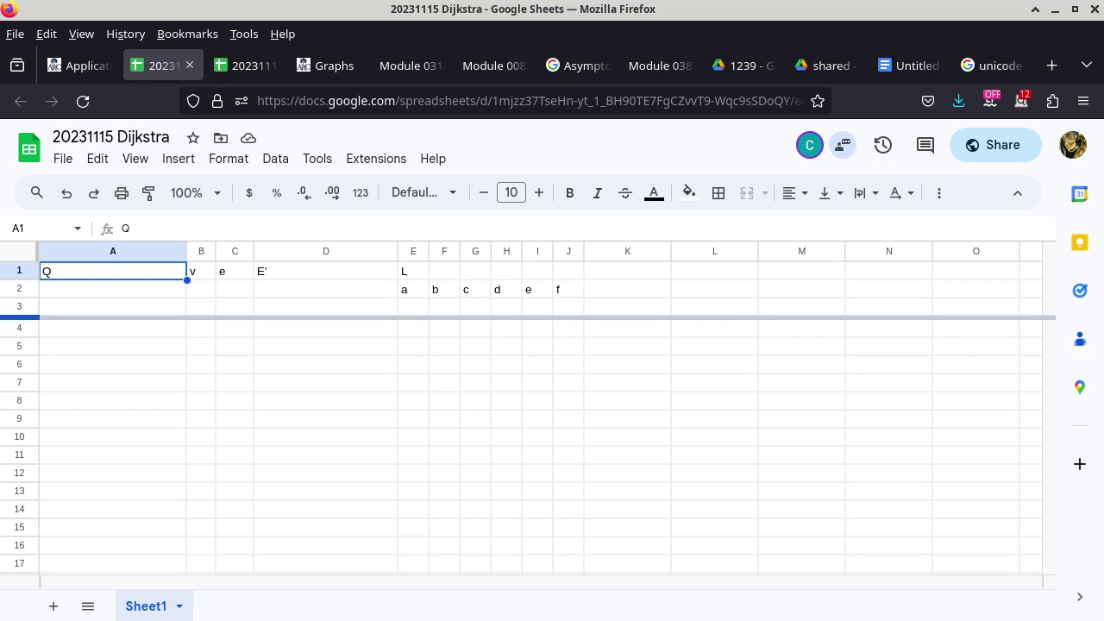
pyautogui.scroll(-8, 19, 317)
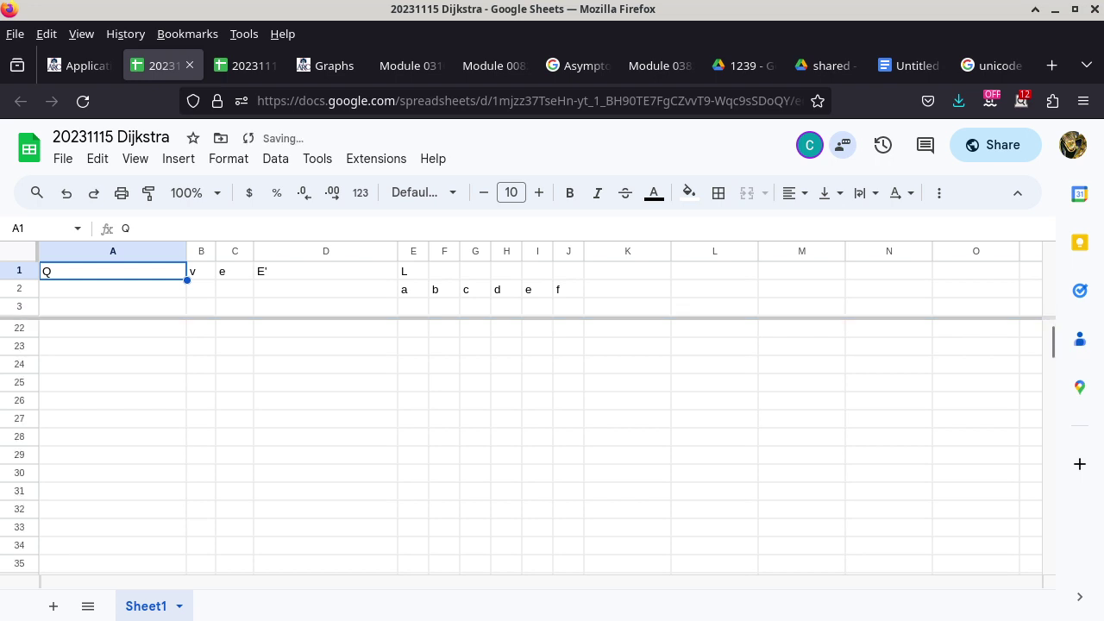
pyautogui.scroll(8, 528, 444)
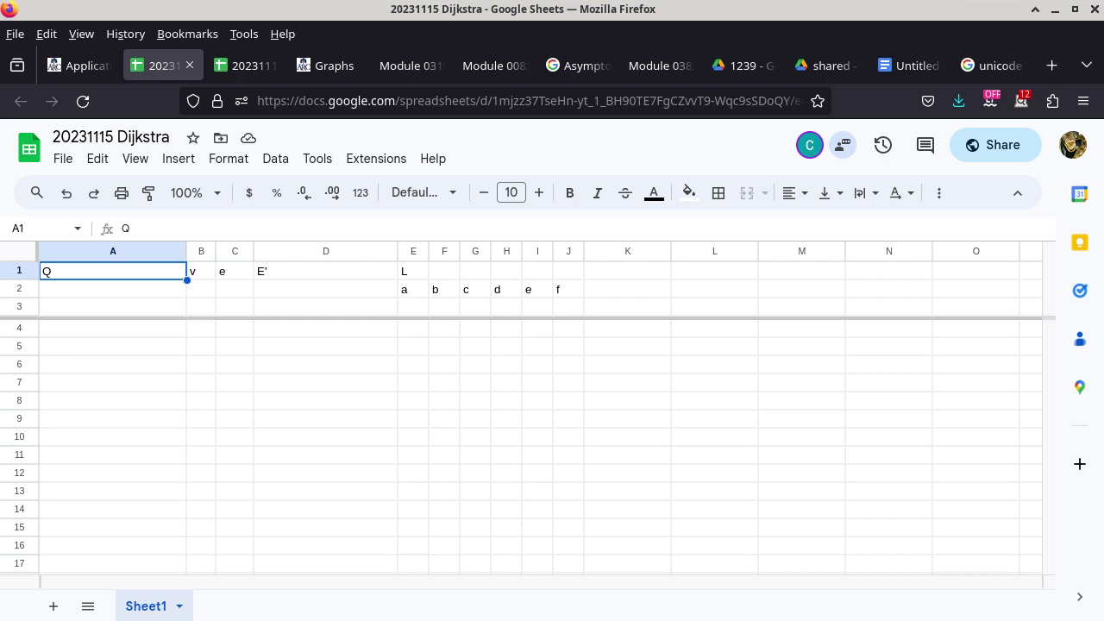
pyautogui.moveTo(20, 318); pyautogui.dragTo(19, 569)
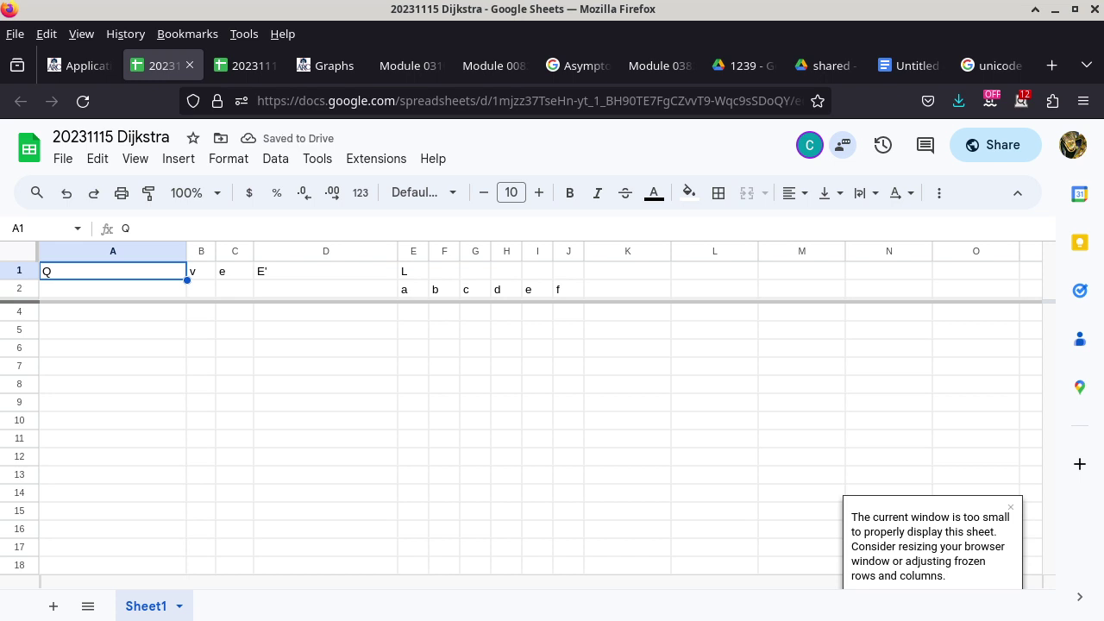
# Step: Review the View menu freeze options, then drag the frozen-row boundary and undo the row 2 resize
pyautogui.hotkey('alt', 'shift', 'v')
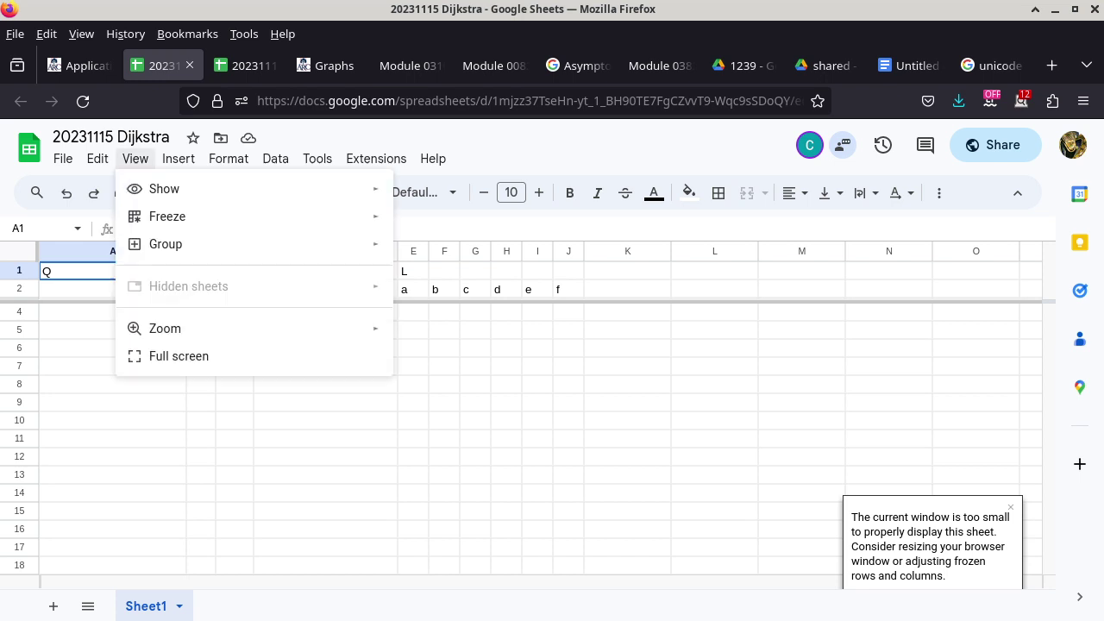
pyautogui.press('Down')
pyautogui.press('Down')
pyautogui.press('Down')
pyautogui.press('Up')
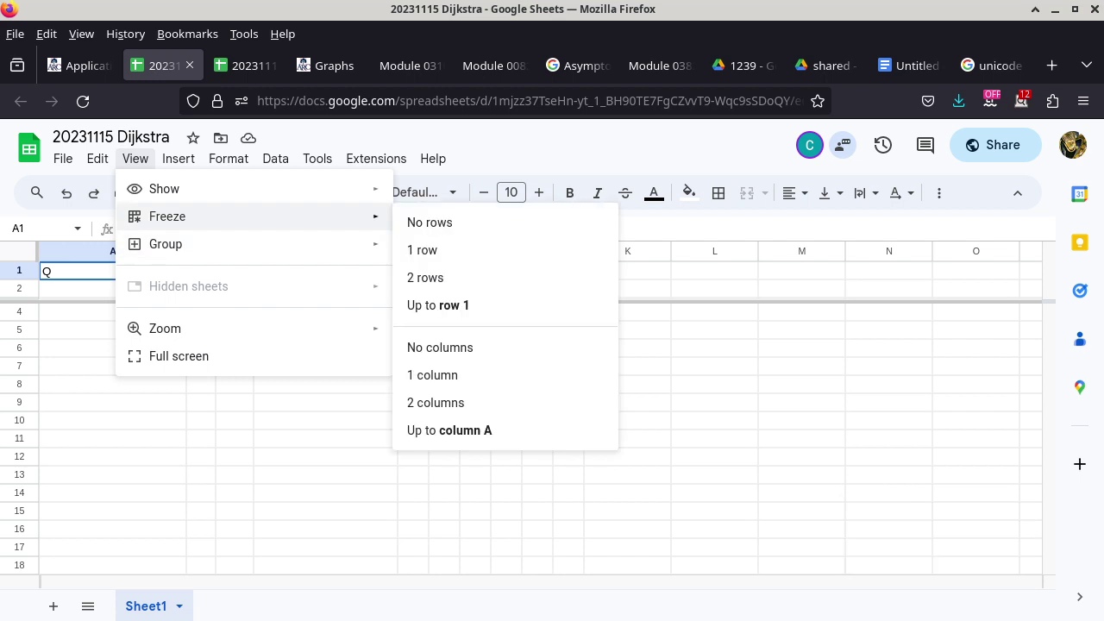
pyautogui.hotkey('alt', 'shift', 'n')
pyautogui.press('Escape')
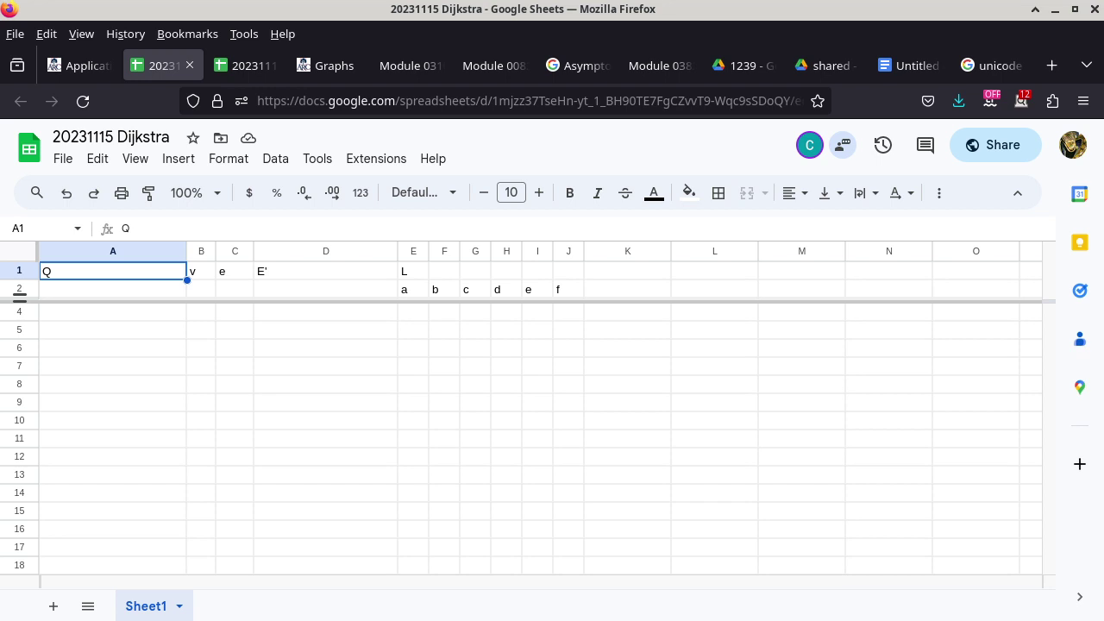
pyautogui.moveTo(19, 296); pyautogui.dragTo(19, 342)
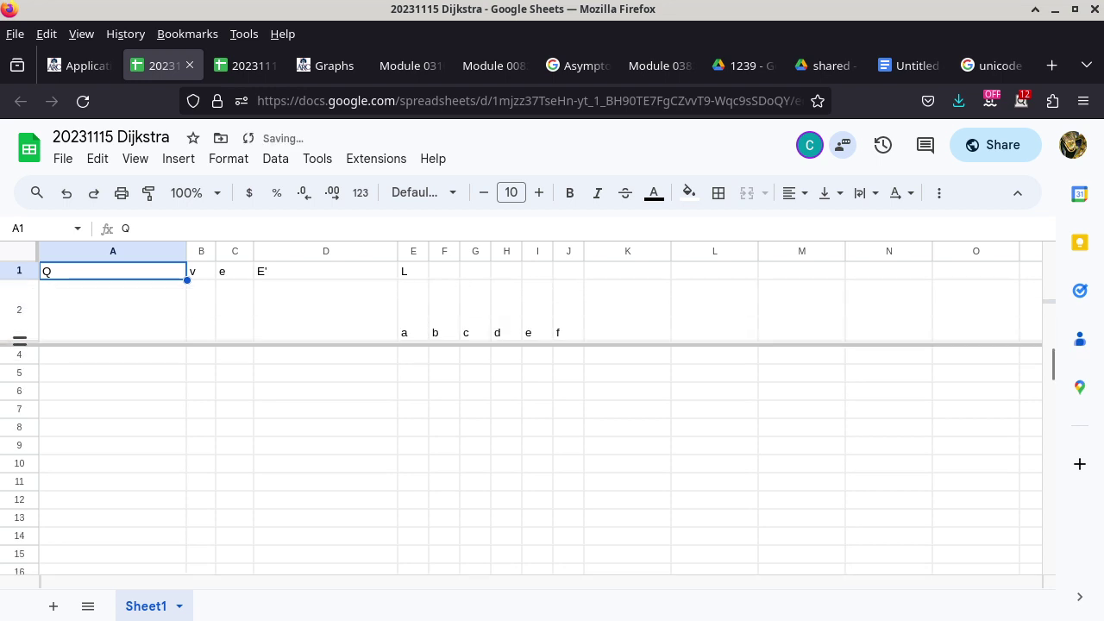
pyautogui.hotkey('ctrl', 'z')
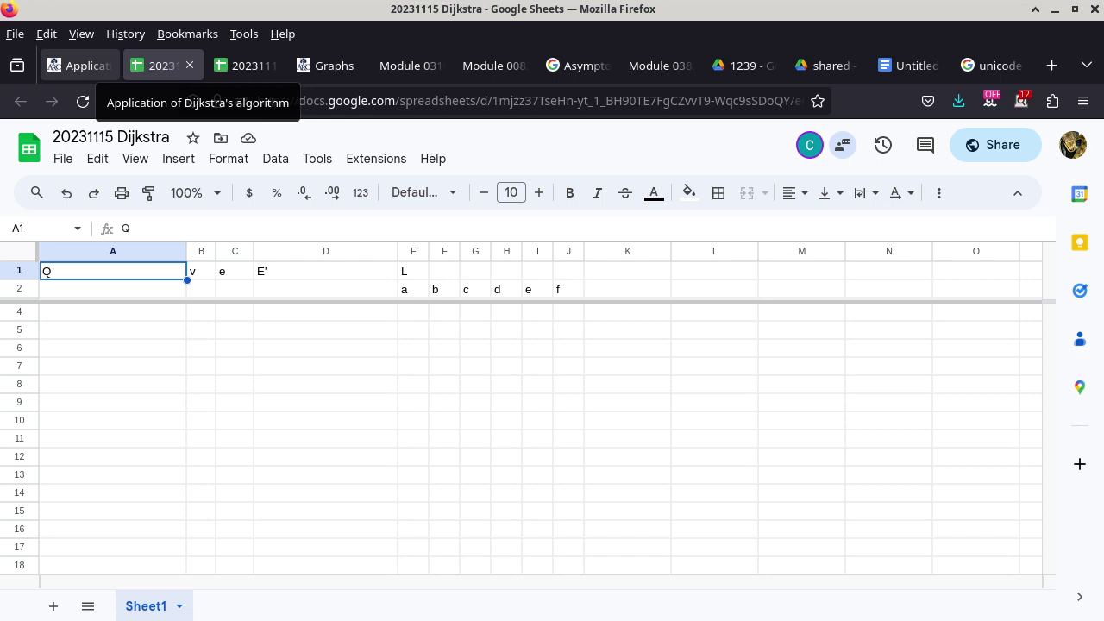
# Step: From the Canvas course home, find 'graph' and open the Module 0310: Graphs page
pyautogui.click(79, 66)
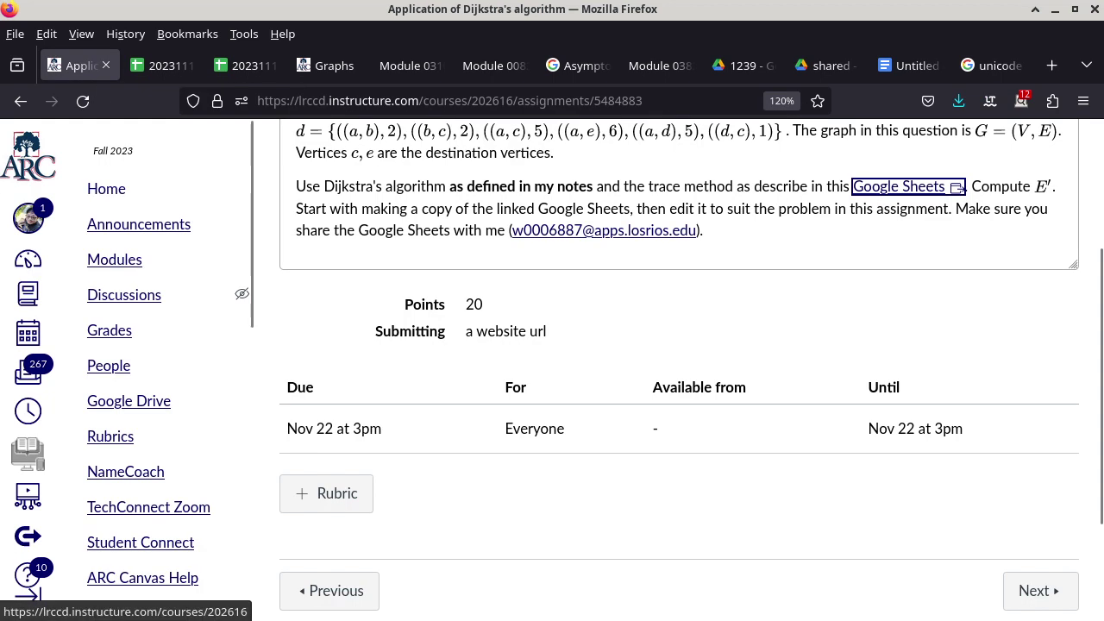
pyautogui.click(106, 188)
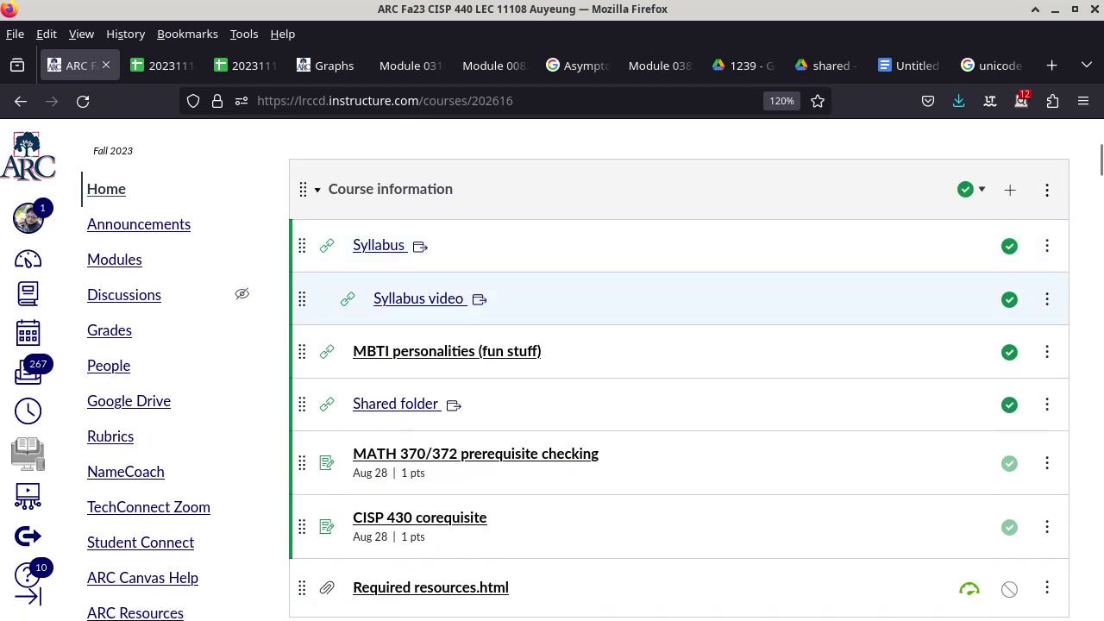
pyautogui.hotkey('ctrl', 'f')
pyautogui.write('graph')
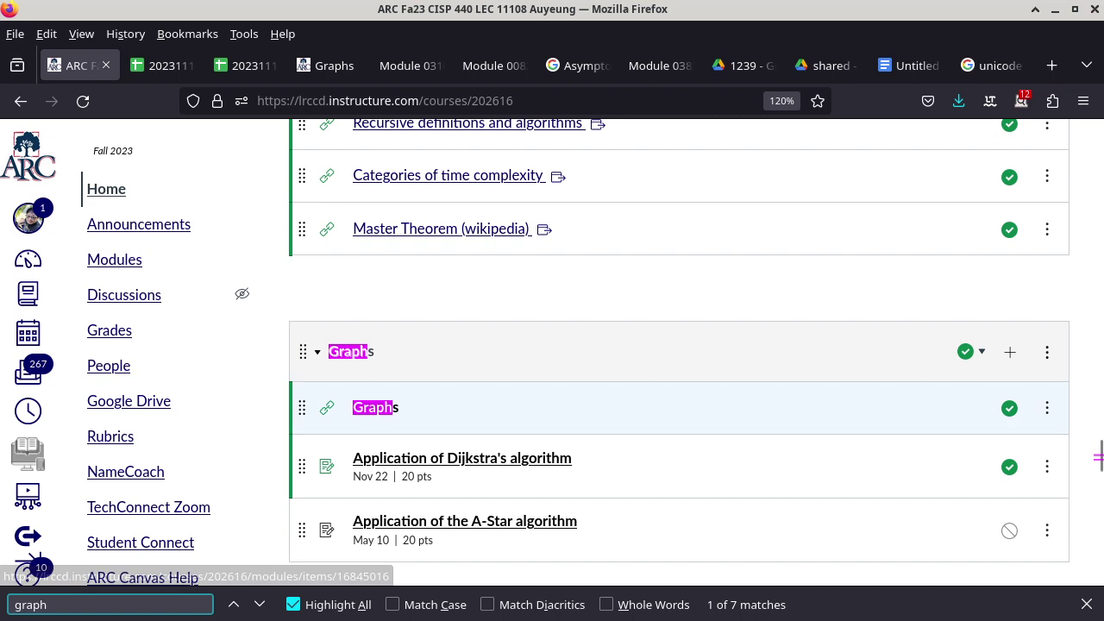
pyautogui.hotkey('ctrl', 'Return')
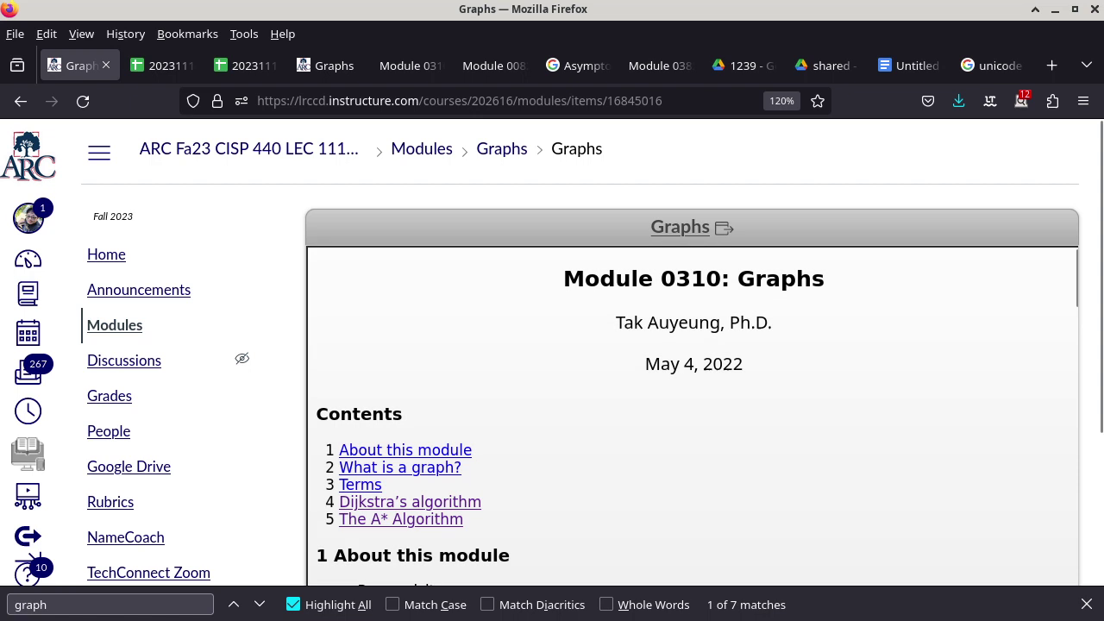
# Step: Open the full Module 0310: Graphs module.html notes in a new tab and scroll to Dijkstra's algorithm
pyautogui.press('Return')
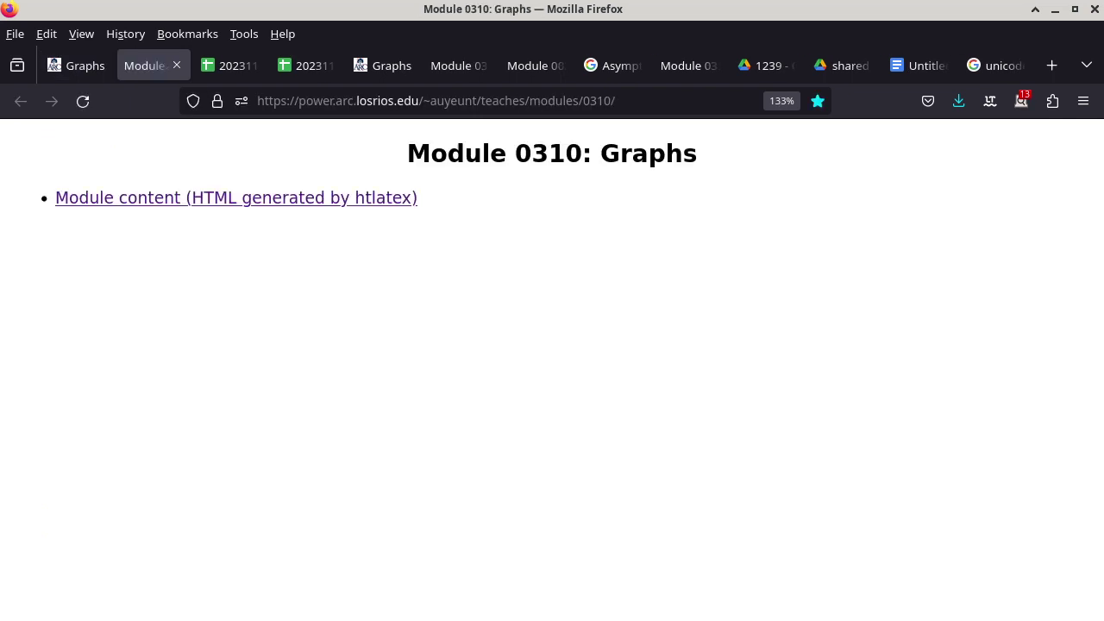
pyautogui.press('Return')
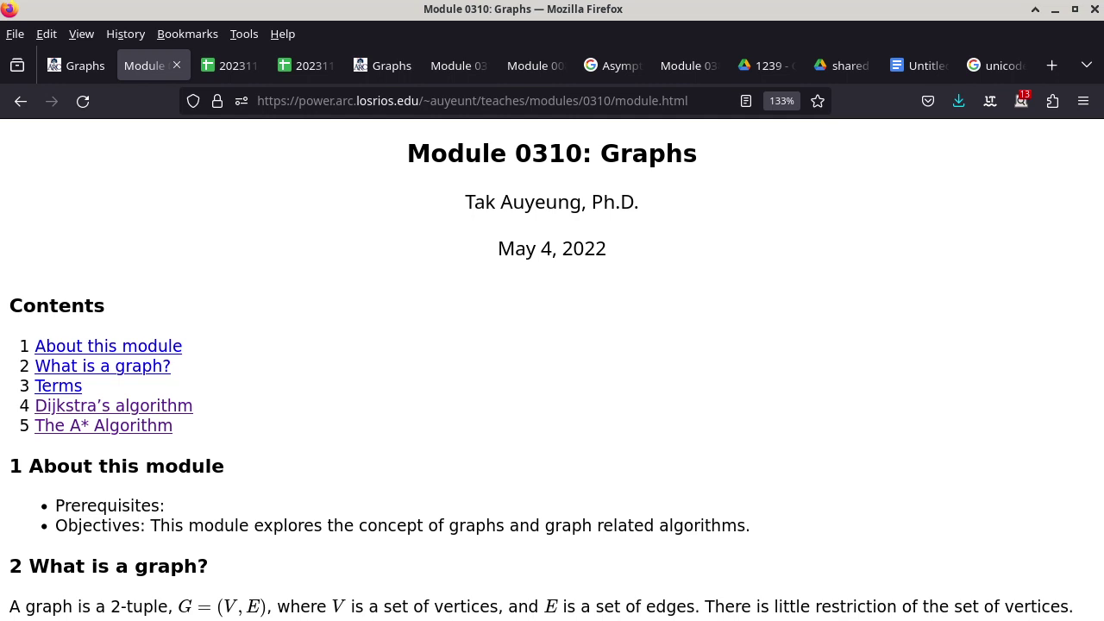
pyautogui.scroll(-5, 552, 368)
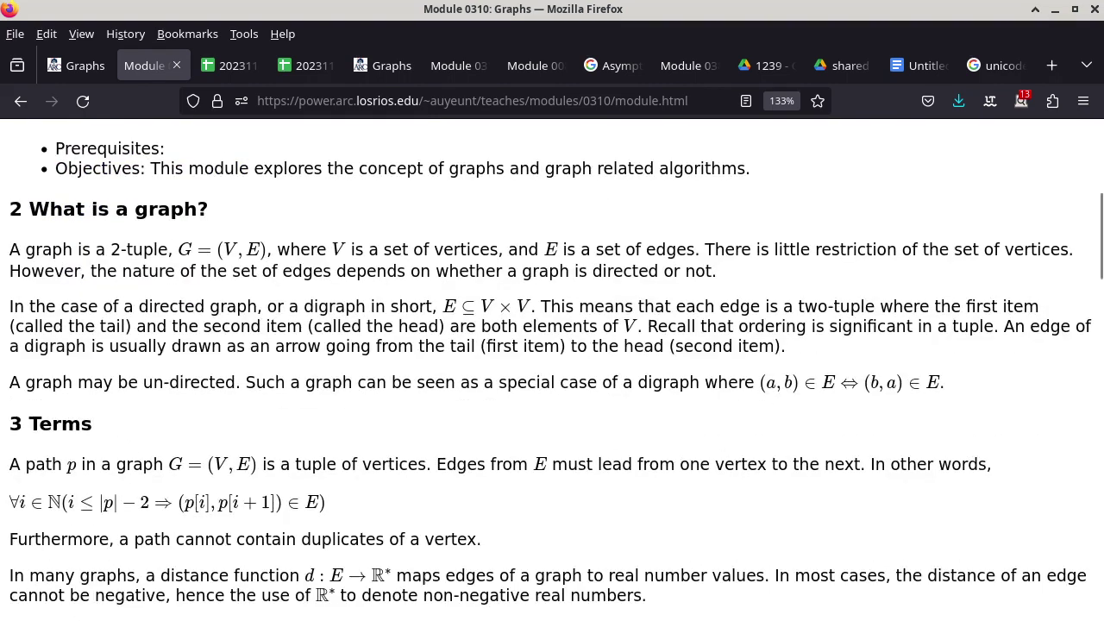
pyautogui.scroll(5, 552, 369)
pyautogui.scroll(-1, 552, 368)
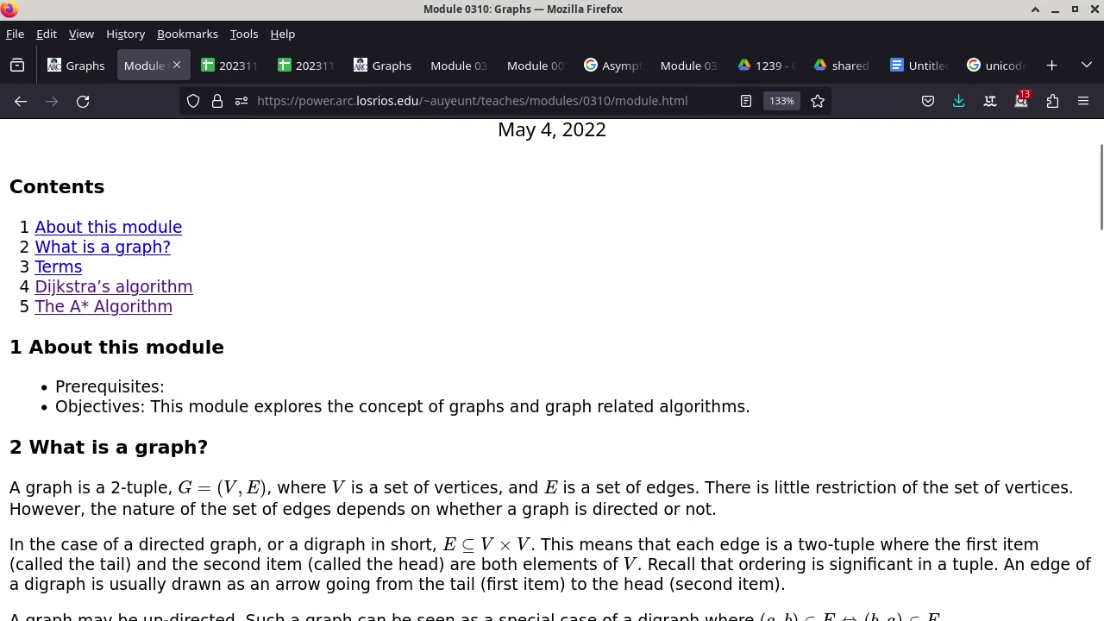
pyautogui.scroll(-7, 552, 368)
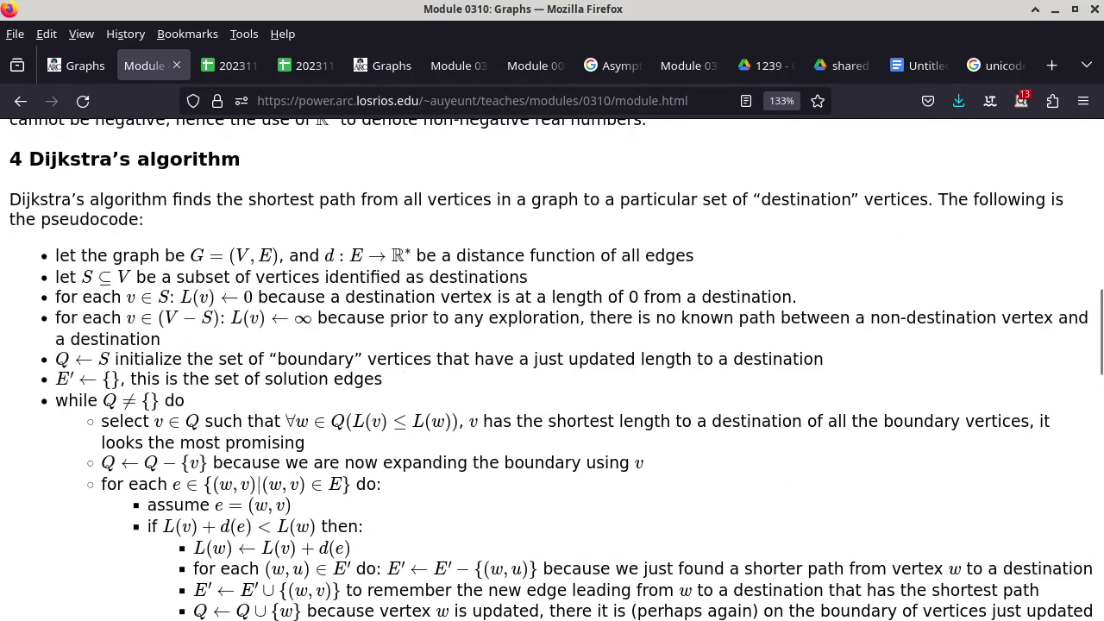
pyautogui.scroll(-4, 552, 368)
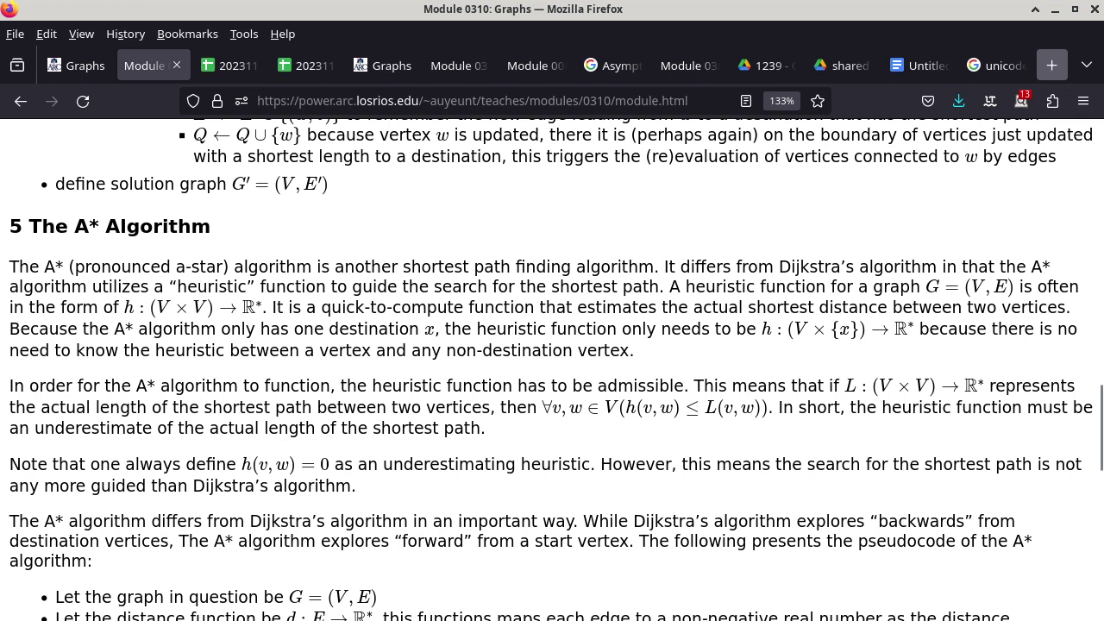
# Step: Load maps.google.com in a new tab and frame the western and central United States
pyautogui.click(1052, 65)
pyautogui.write('maps.google.com/')
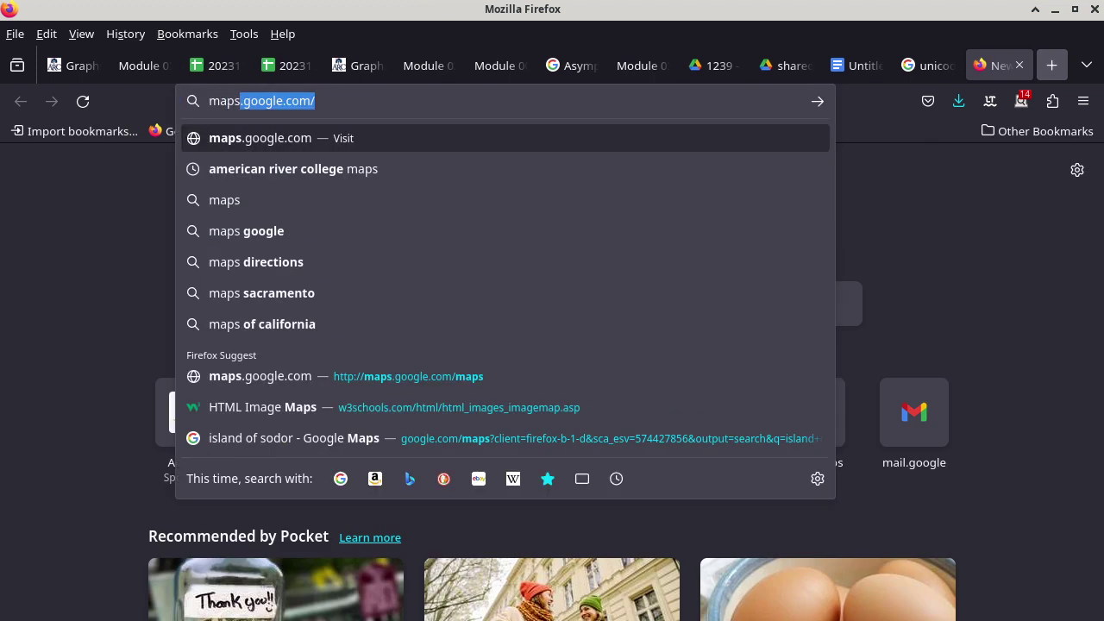
pyautogui.press('Return')
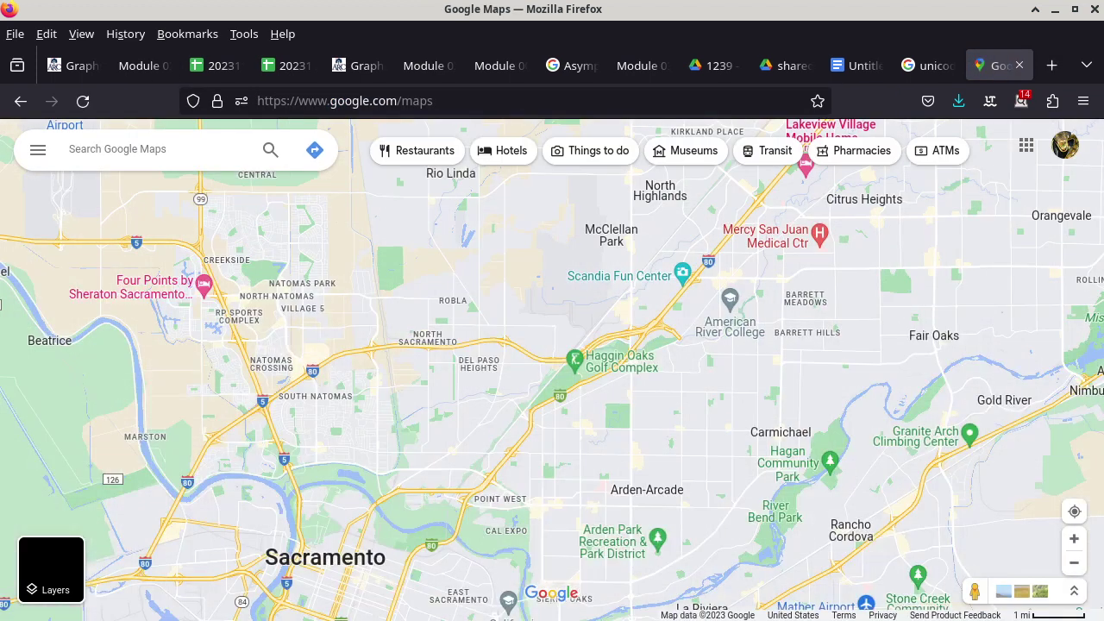
pyautogui.scroll(5, 797, 247)
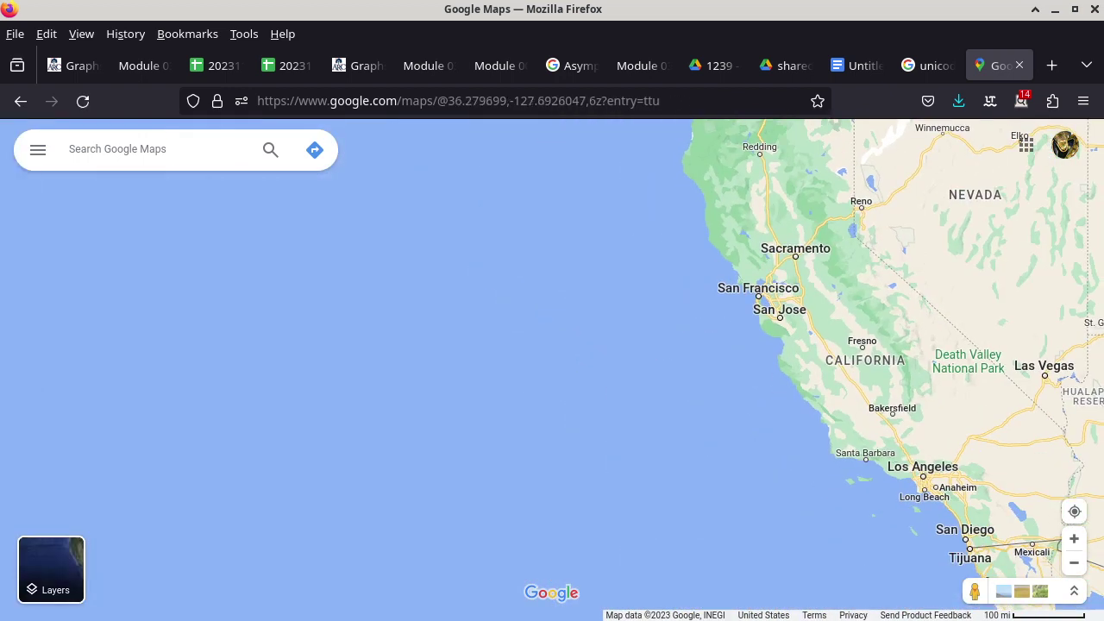
pyautogui.moveTo(776, 345); pyautogui.dragTo(161, 424)
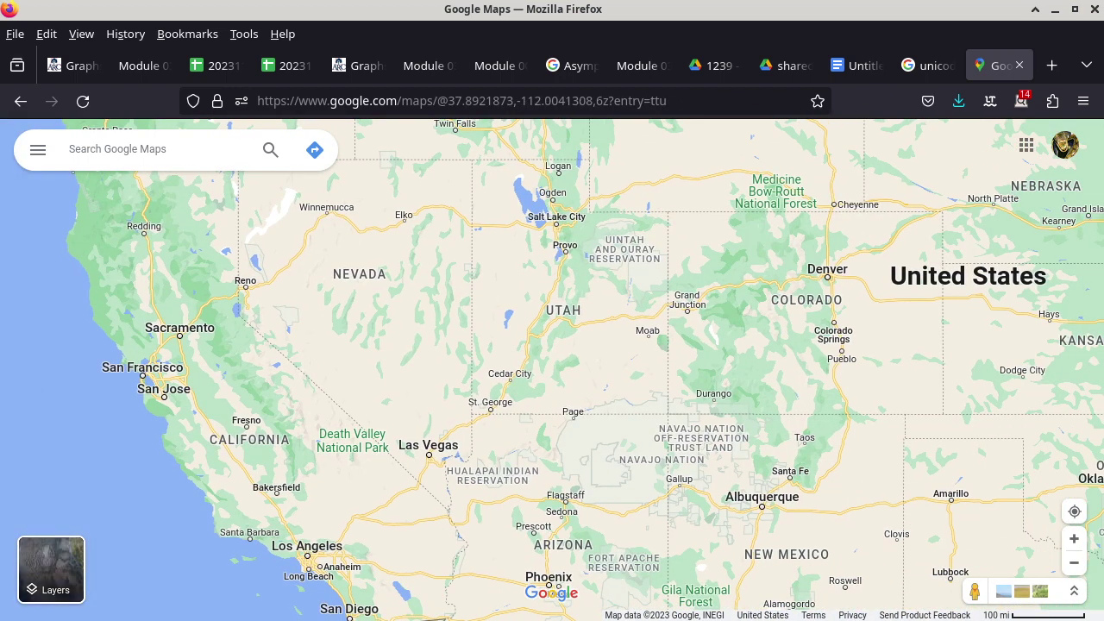
pyautogui.scroll(-2, 619, 319)
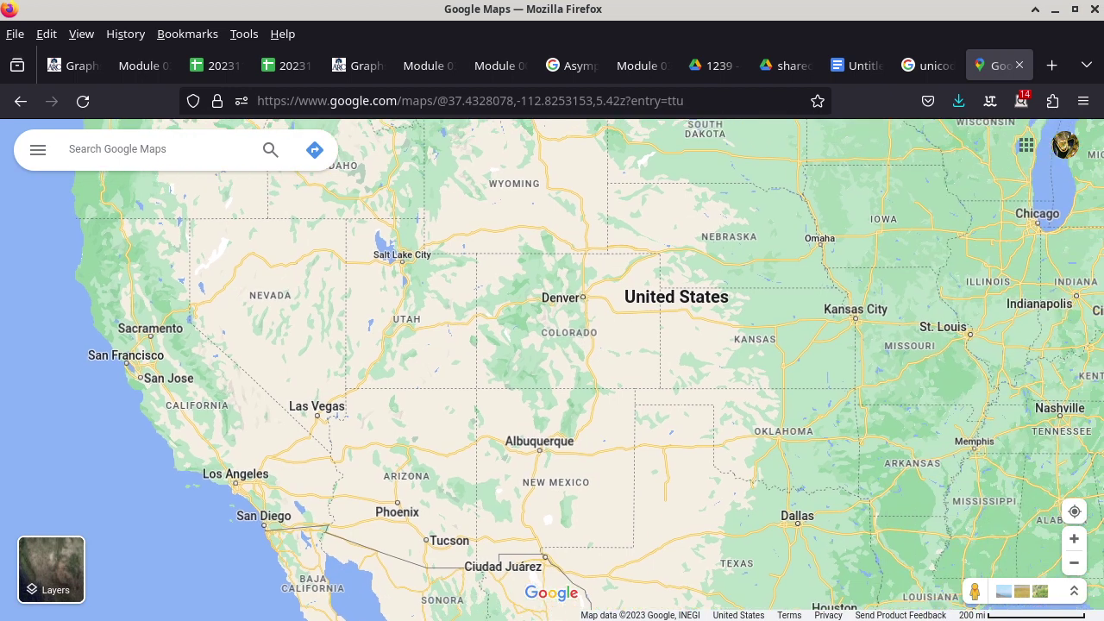